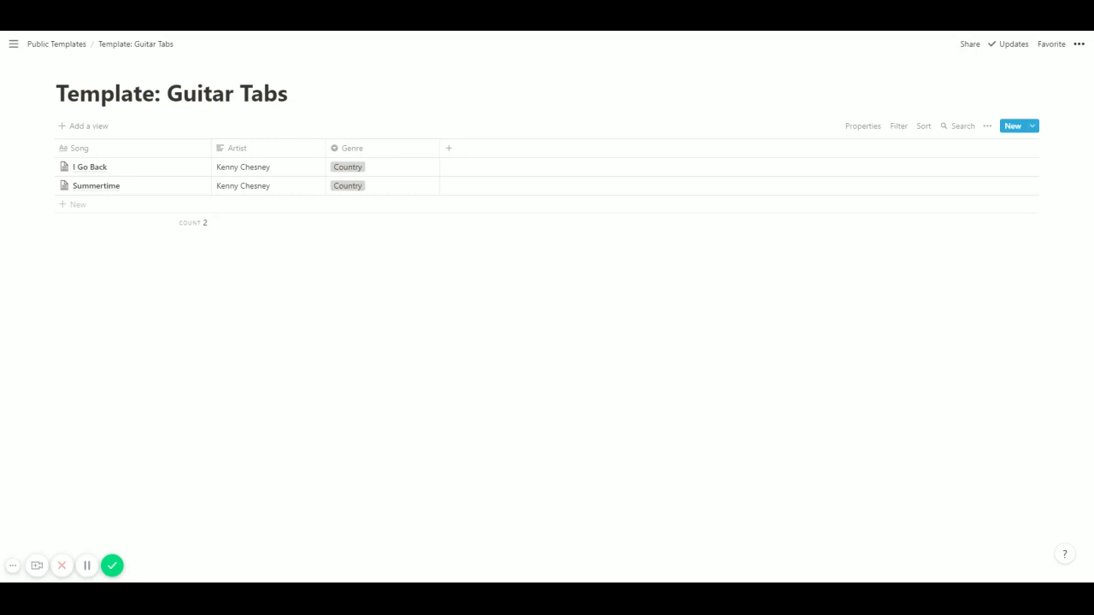
Add a song row titled "Don't Happen Twice" with artist Kenny Chesney and genre Country.
click(80, 205)
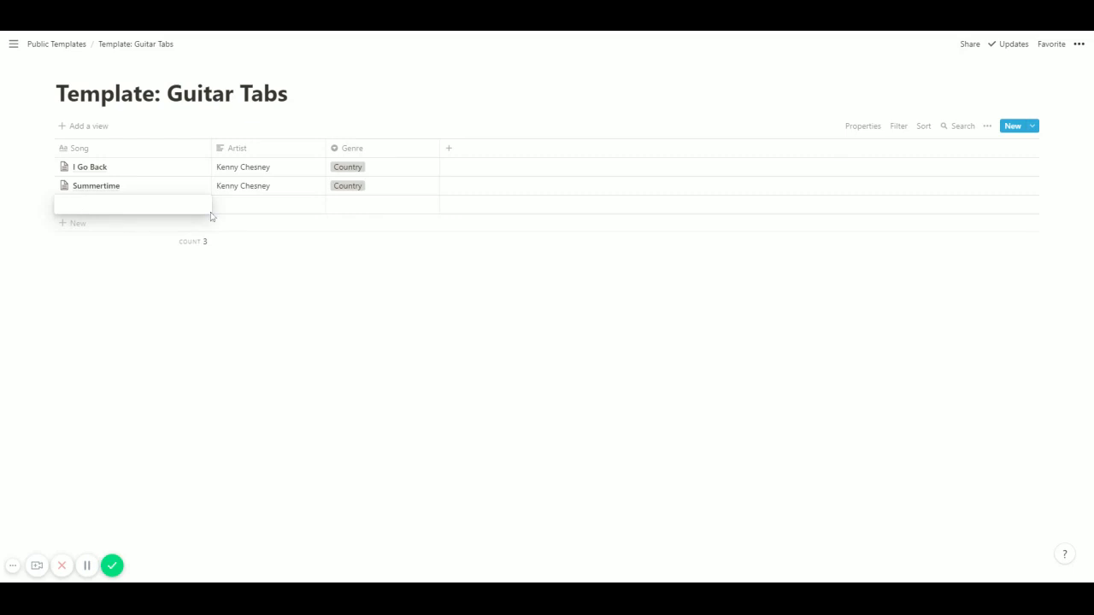
text(Don't Happen Twice)
key(Return)
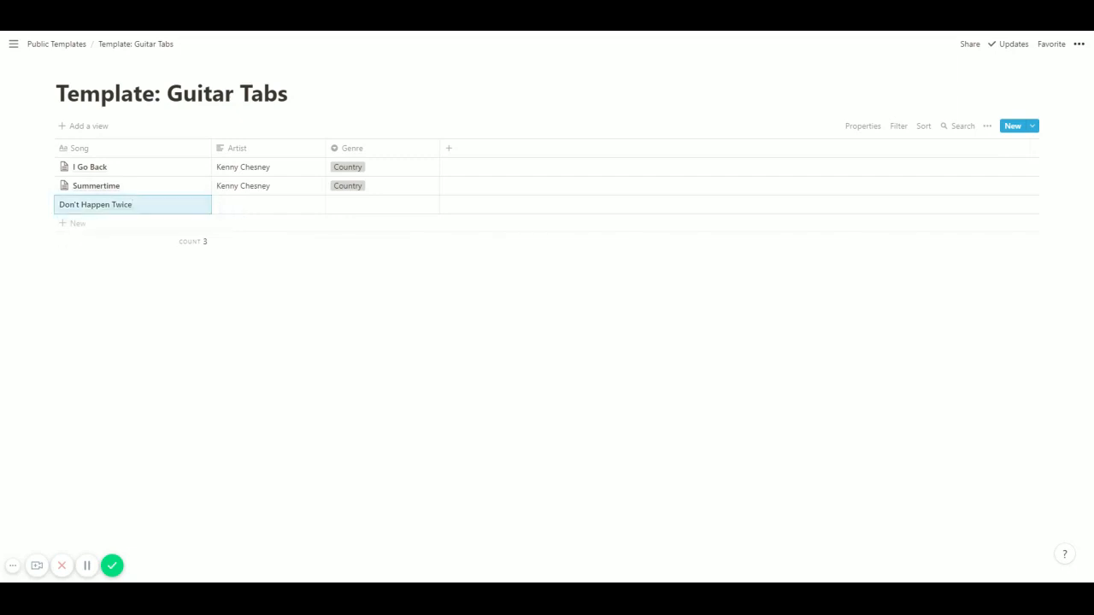
click(240, 212)
text(K)
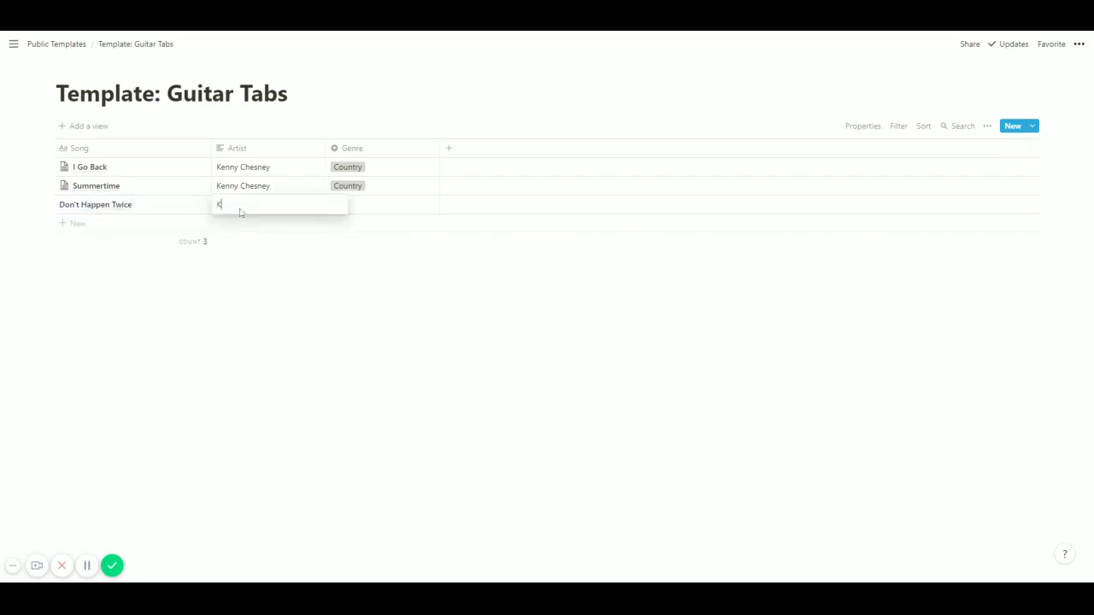
text(enny Chesney)
key(Return)
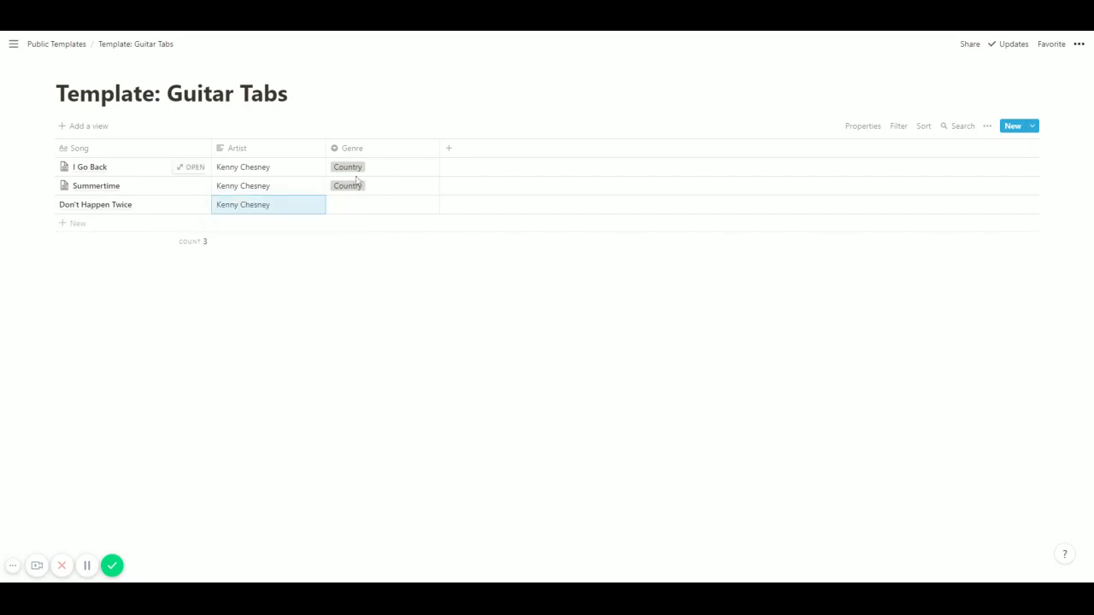
click(354, 208)
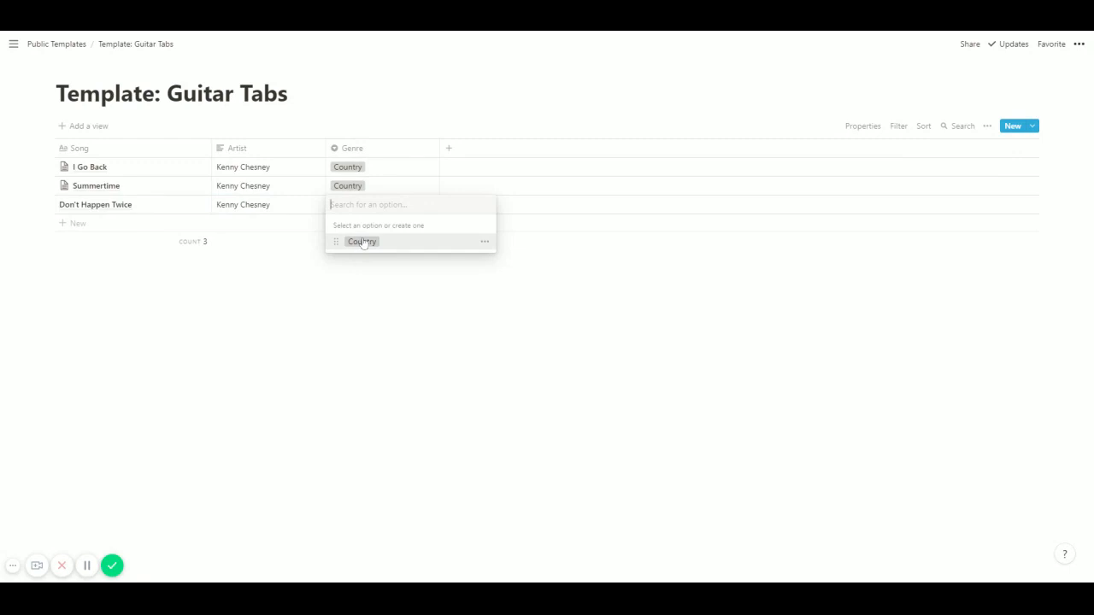
click(362, 241)
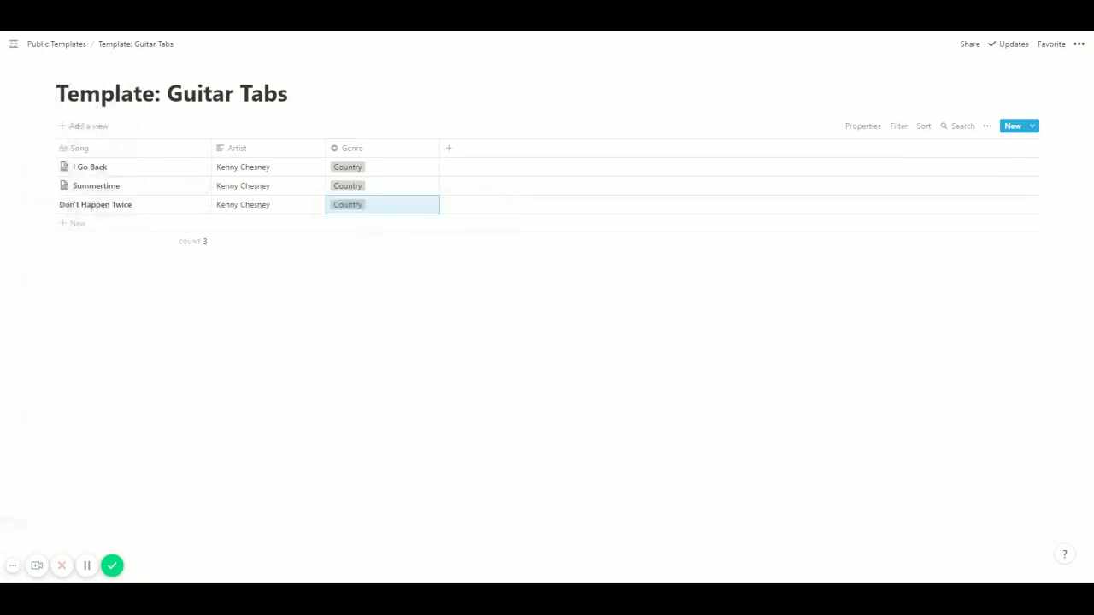
Paste the copied guitar tab directly into the body of the Don't Happen Twice page, review its chord alignment, and close the page.
click(190, 206)
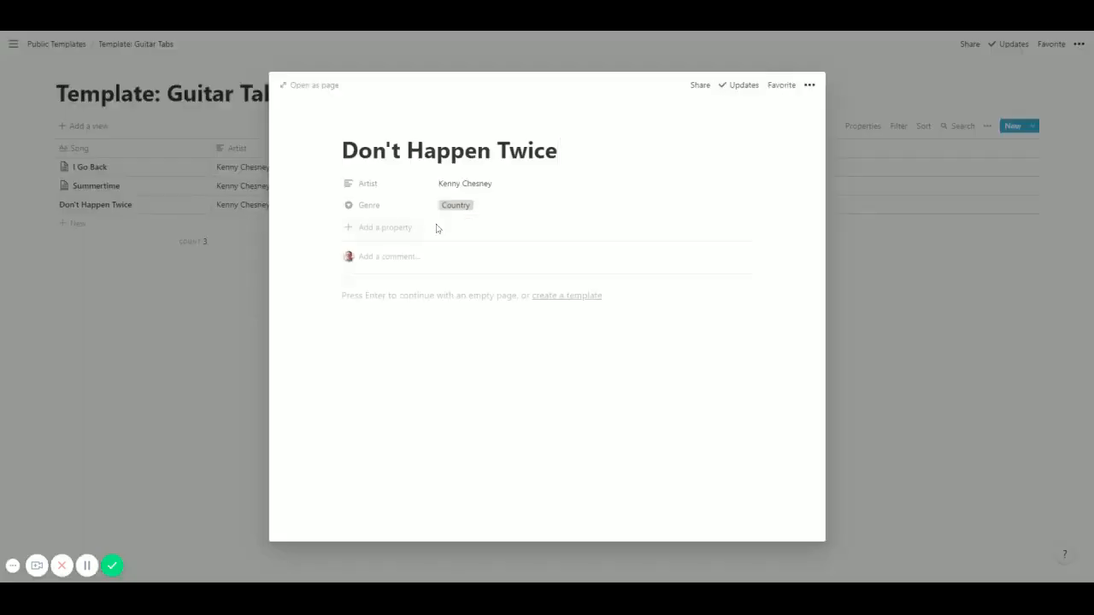
key(Return)
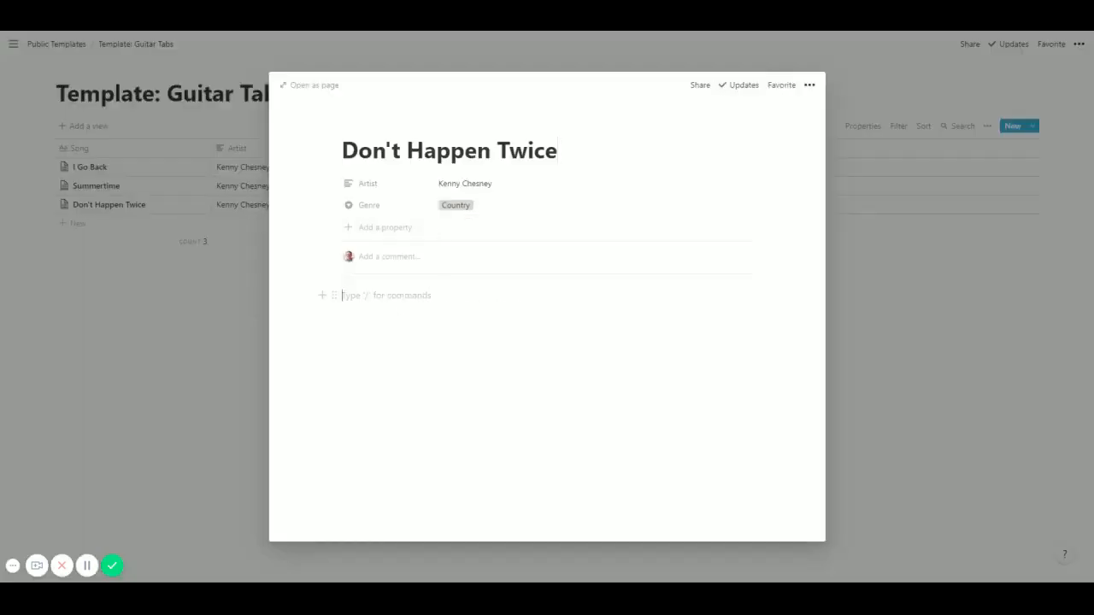
key(ctrl+v)
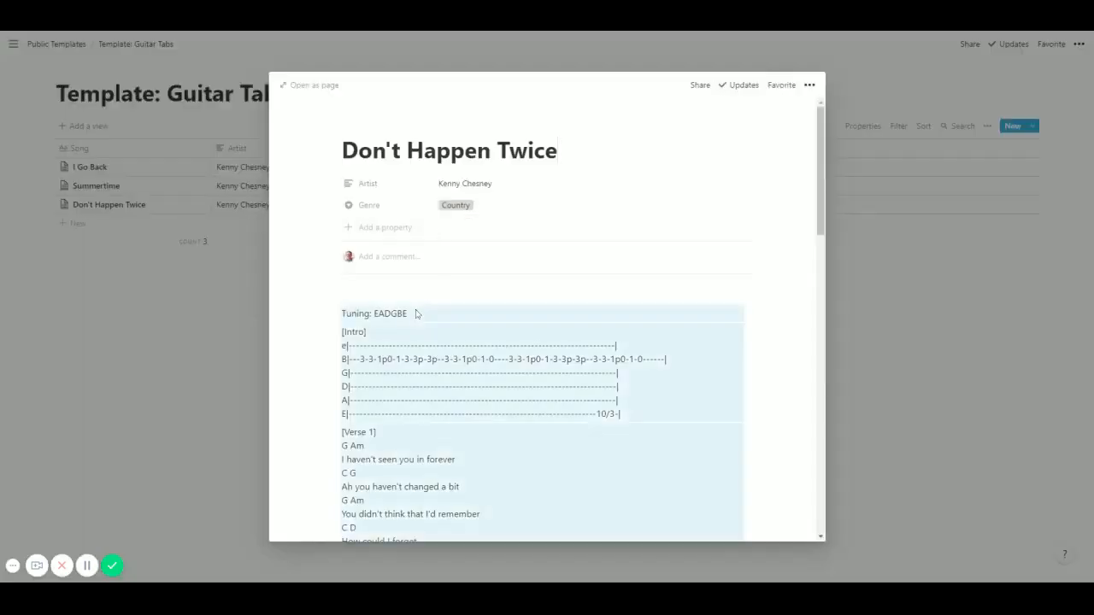
scroll(542, 325, down, 2)
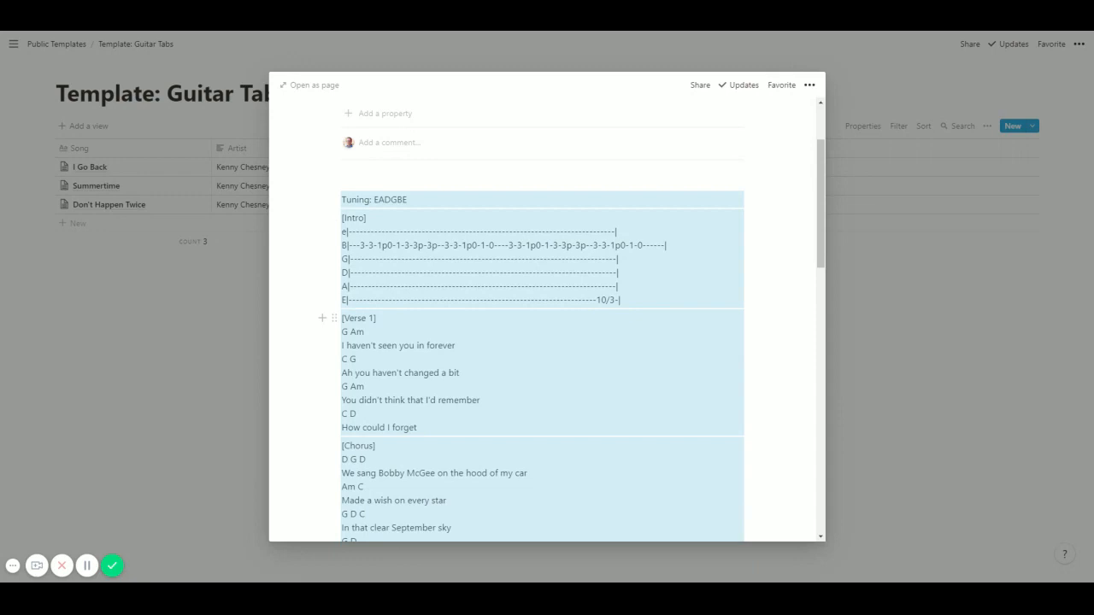
click(461, 372)
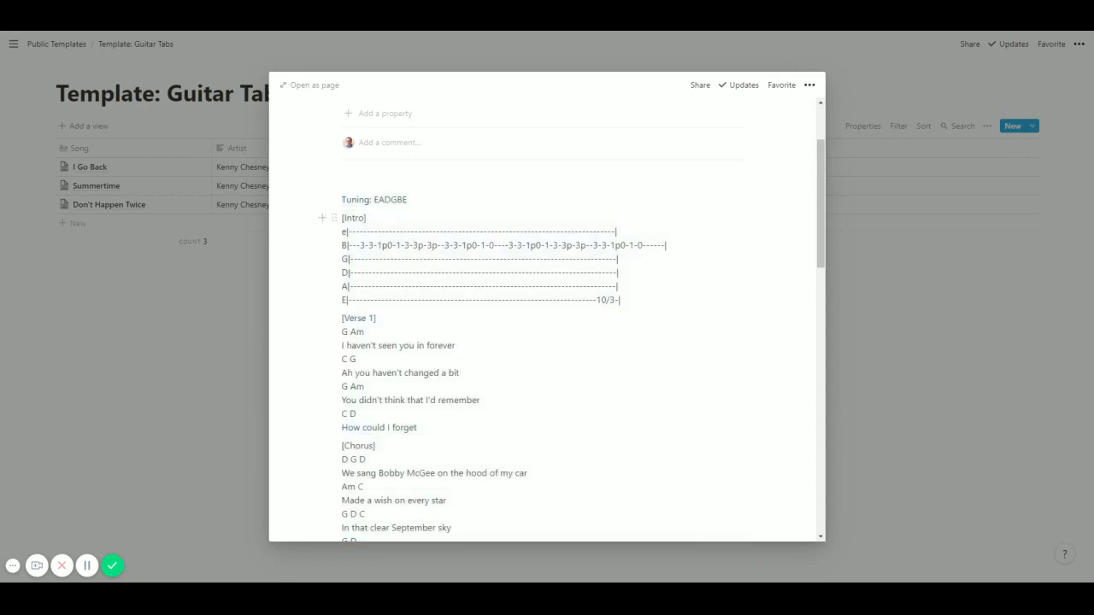
scroll(268, 303, down, 1)
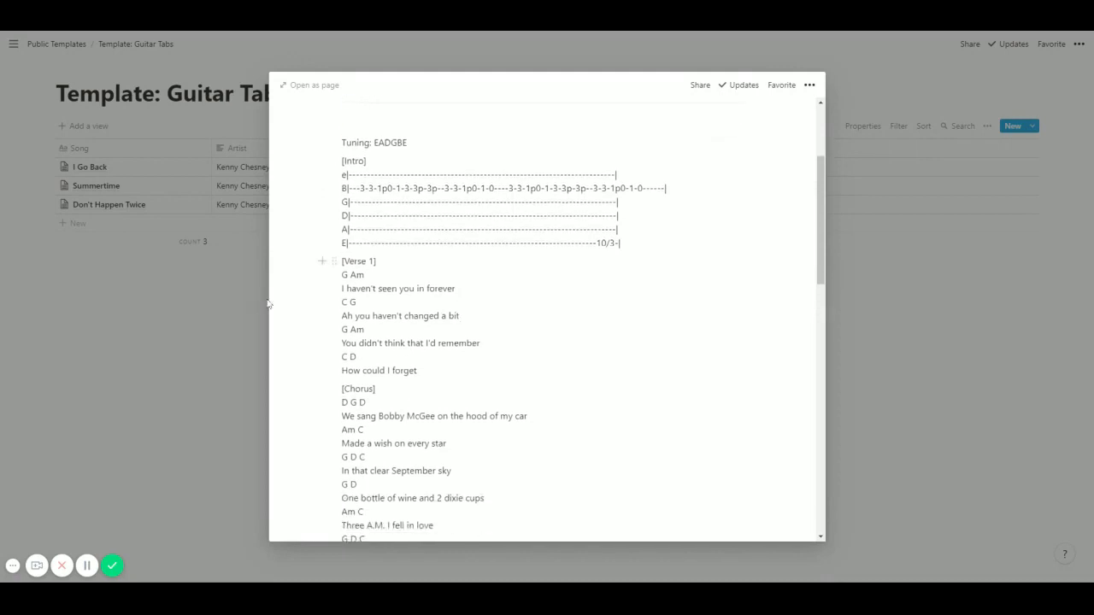
drag(351, 275, 347, 276)
click(920, 331)
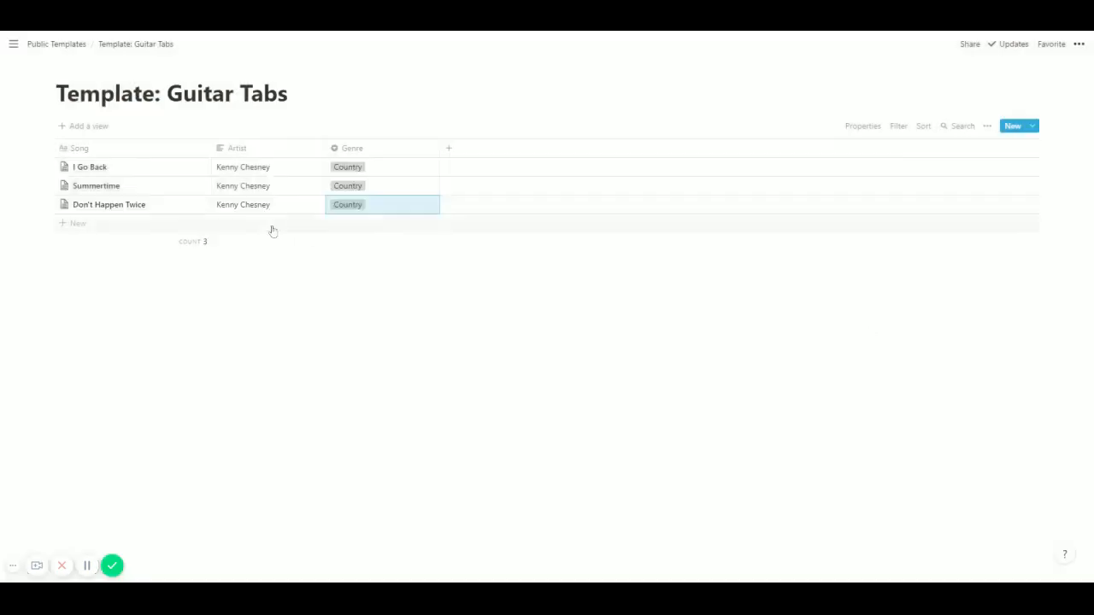
Delete the Don't Happen Twice row from the song table.
click(50, 203)
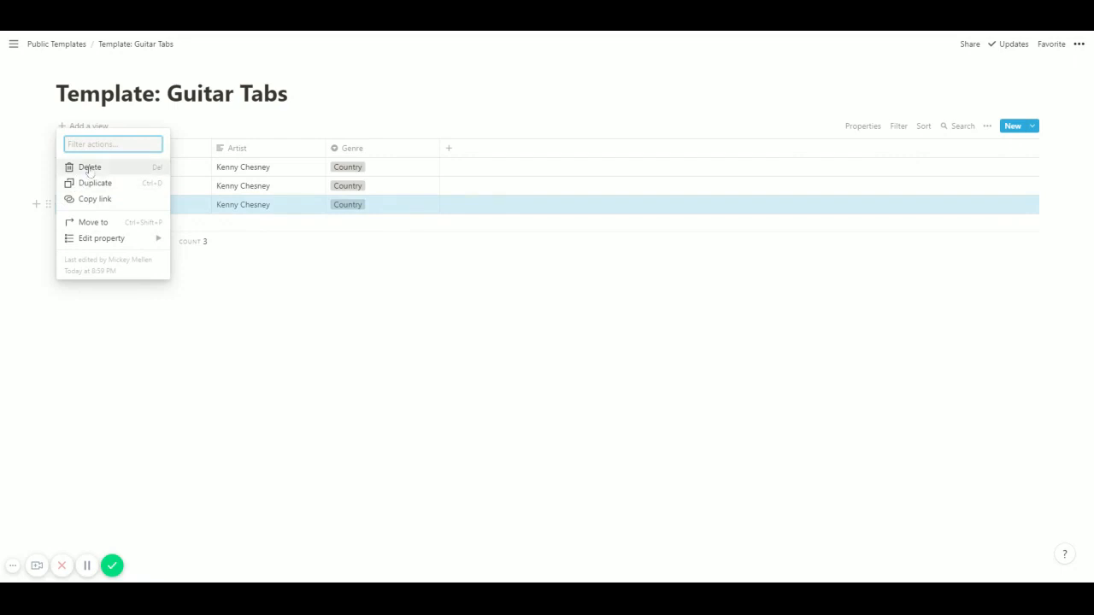
click(83, 168)
Create a new song row "Don't Happen Twice" with artist Kenny Chesney and genre Country.
click(80, 205)
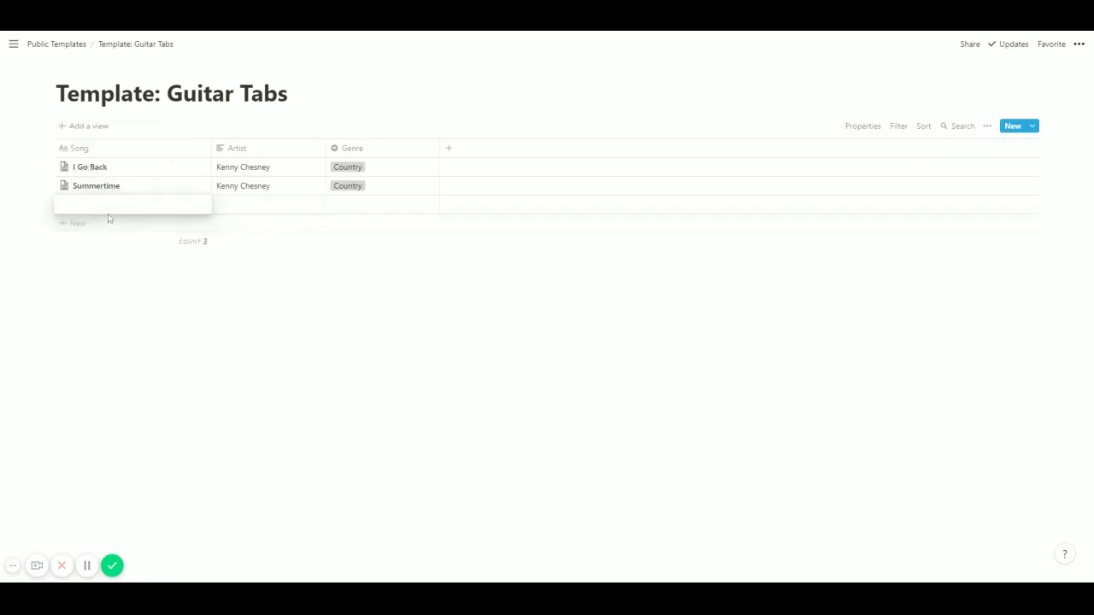
text(Don't Happen Twice)
key(Tab)
text(Kenny)
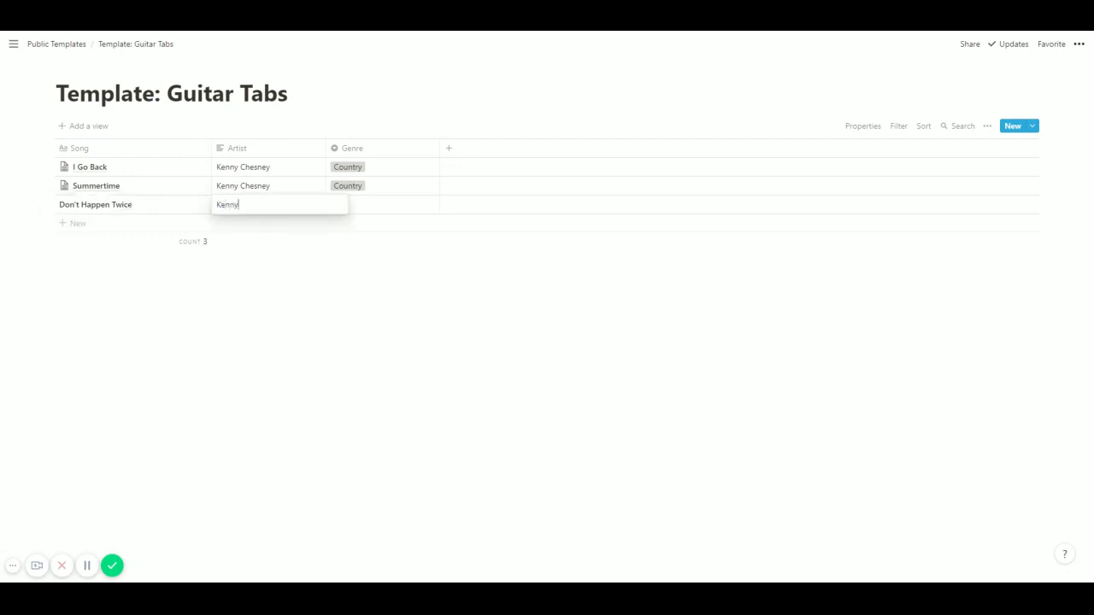
text( Chesney)
key(Return)
click(368, 210)
click(360, 240)
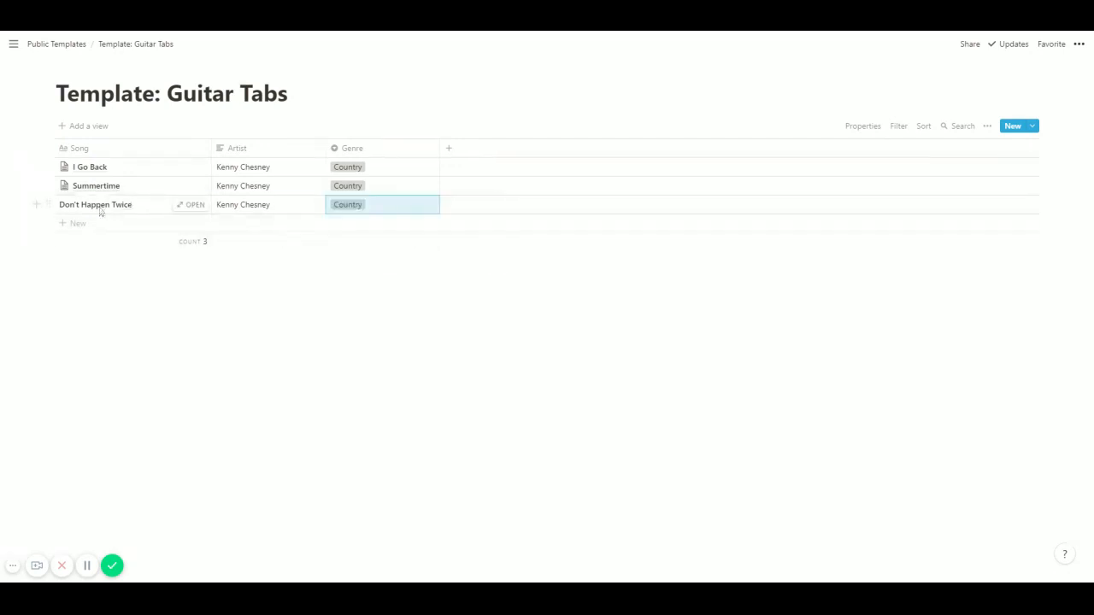
Insert a code block in the Don't Happen Twice page, paste the copied guitar tab into it, and close the page.
click(196, 205)
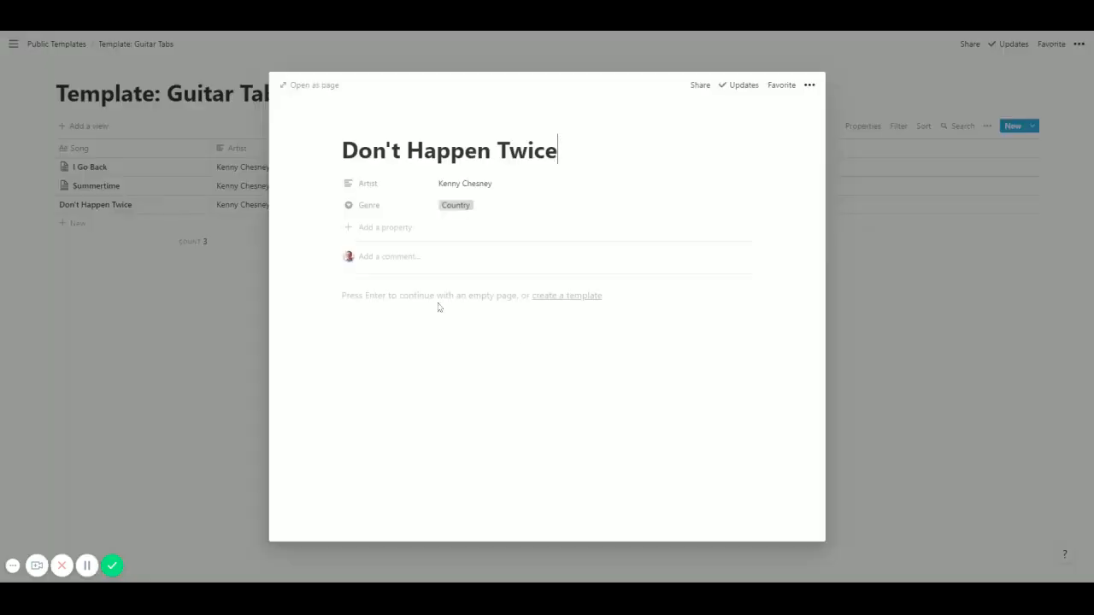
key(Return)
text(/code)
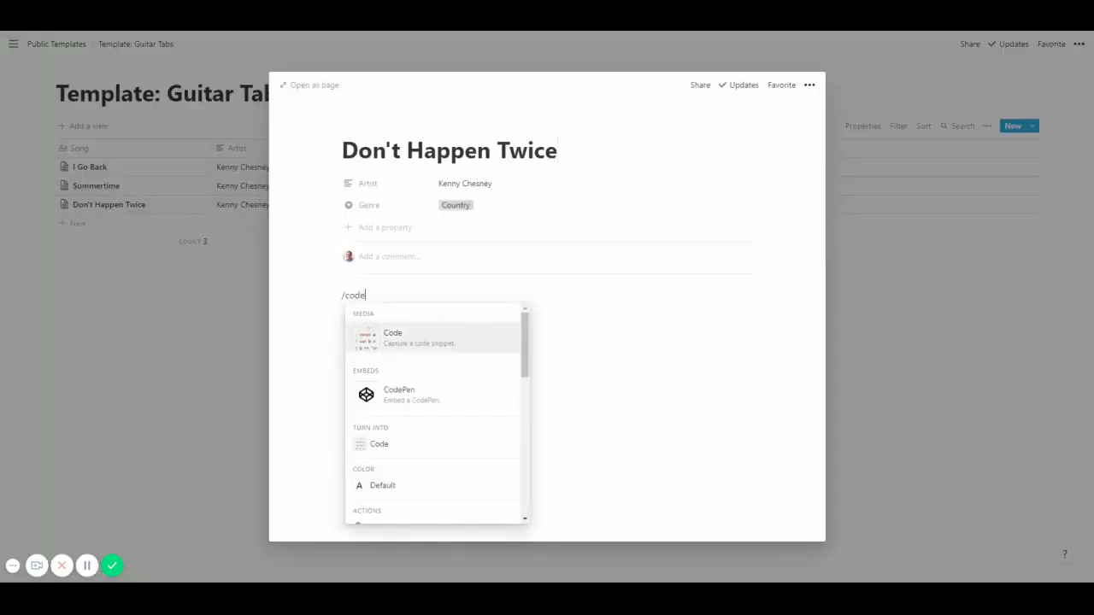
click(402, 342)
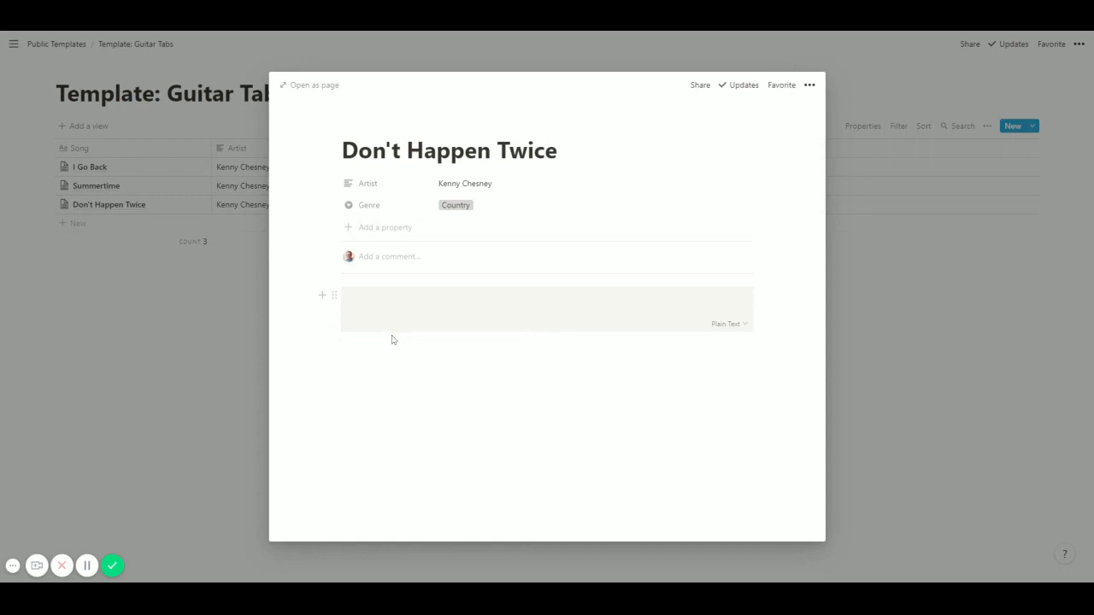
key(ctrl+v)
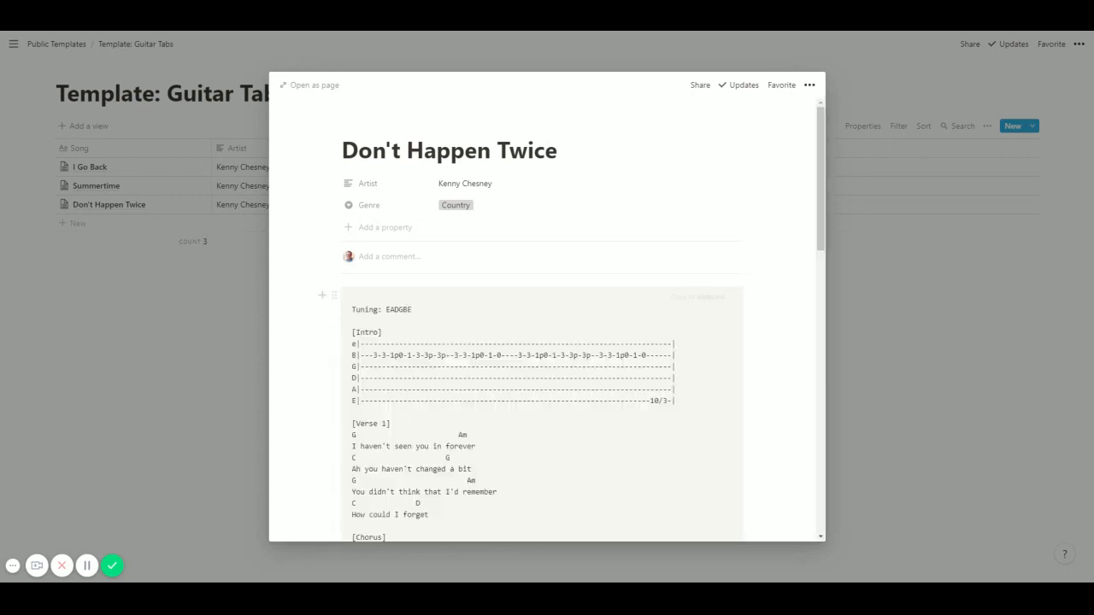
scroll(543, 320, down, 15)
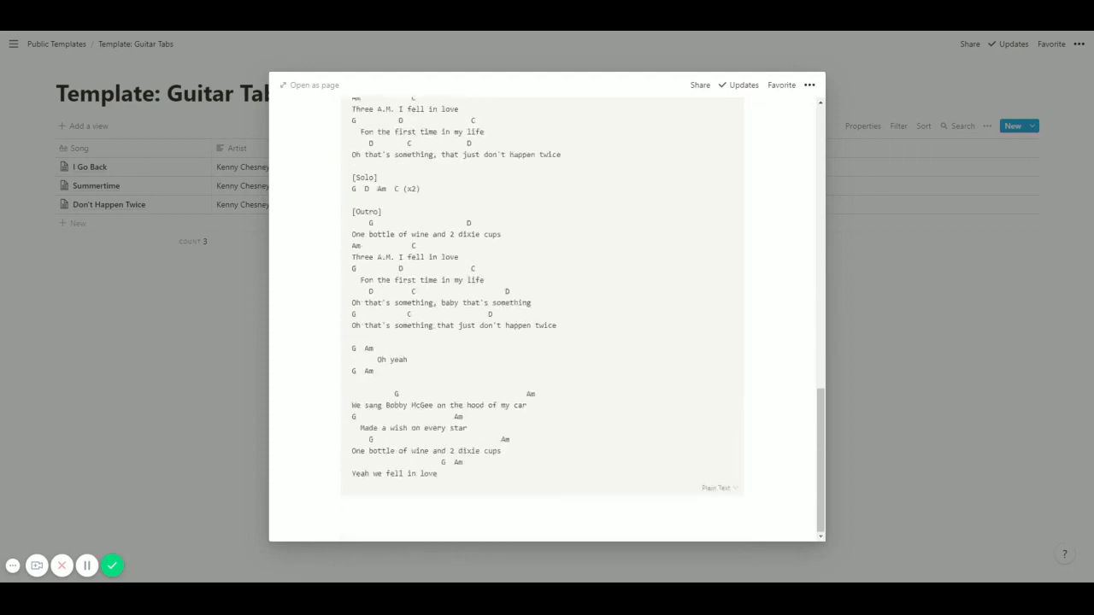
click(206, 390)
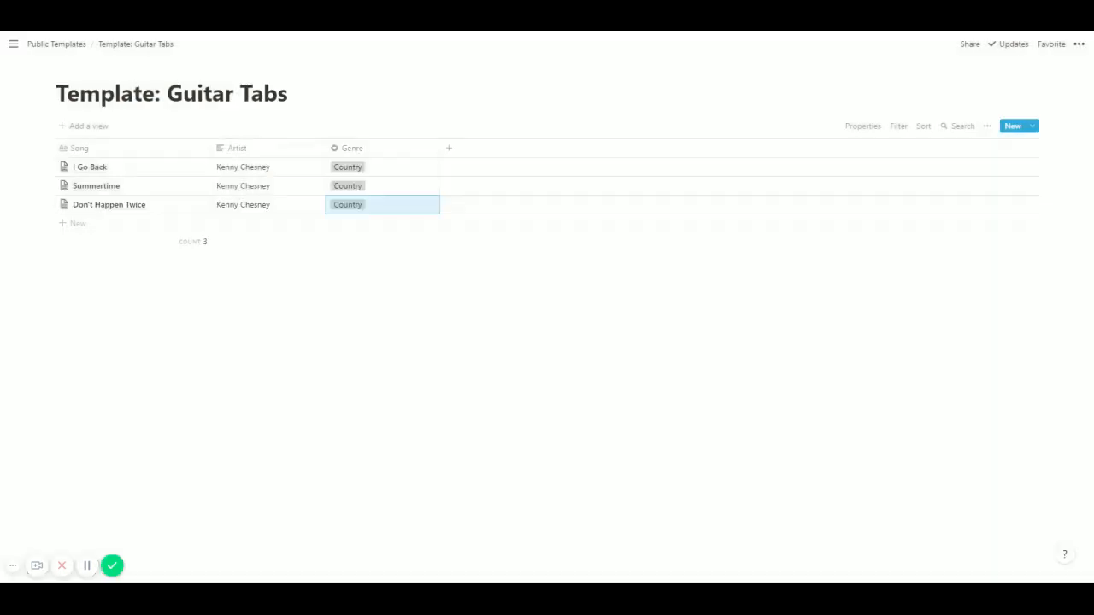
Open the Summertime page to examine how its tab is laid out, and close it.
click(197, 186)
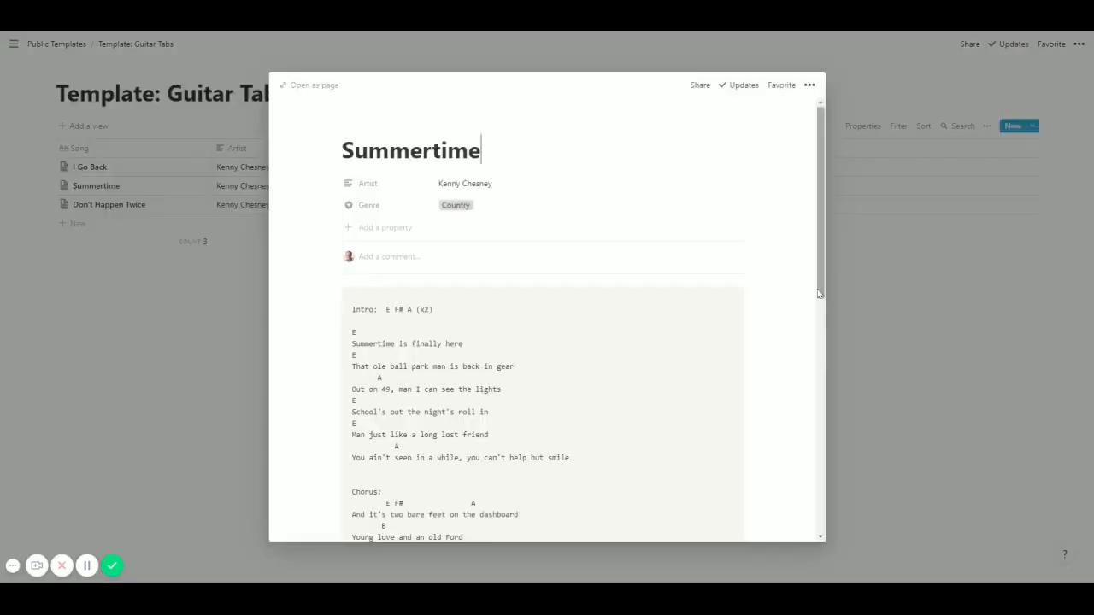
scroll(547, 325, down, 2)
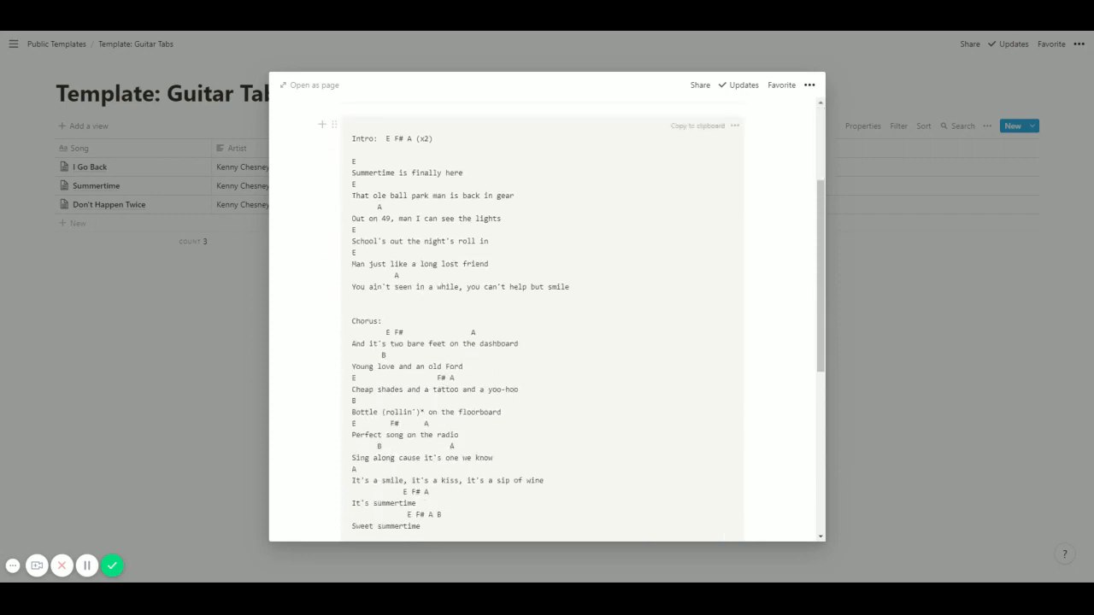
click(173, 365)
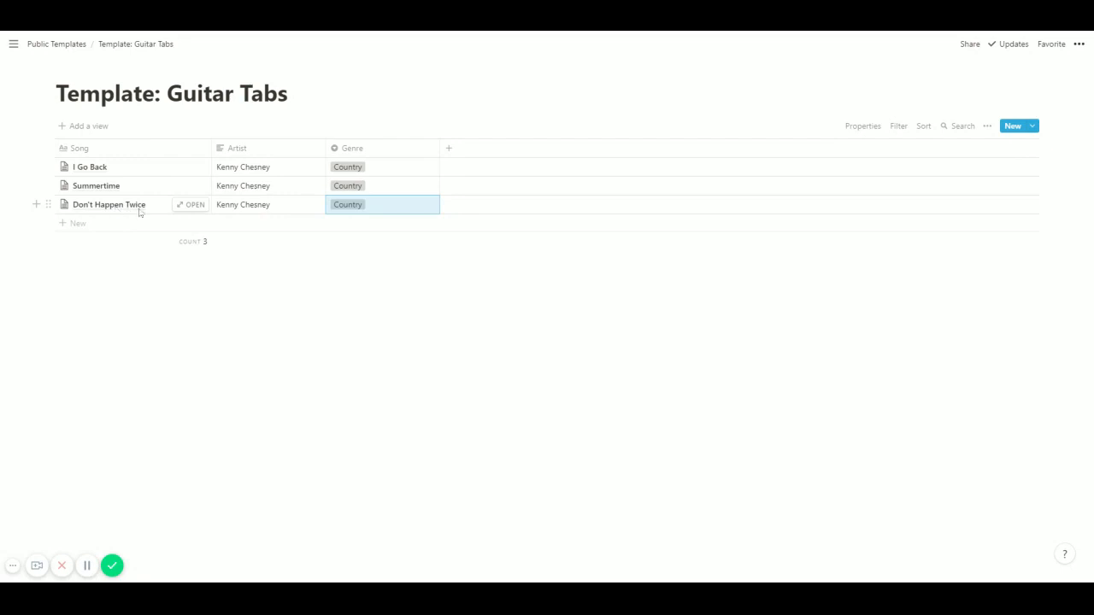
Open the Don't Happen Twice page and review the whole tab in its code block.
click(195, 205)
scroll(547, 324, down, 3)
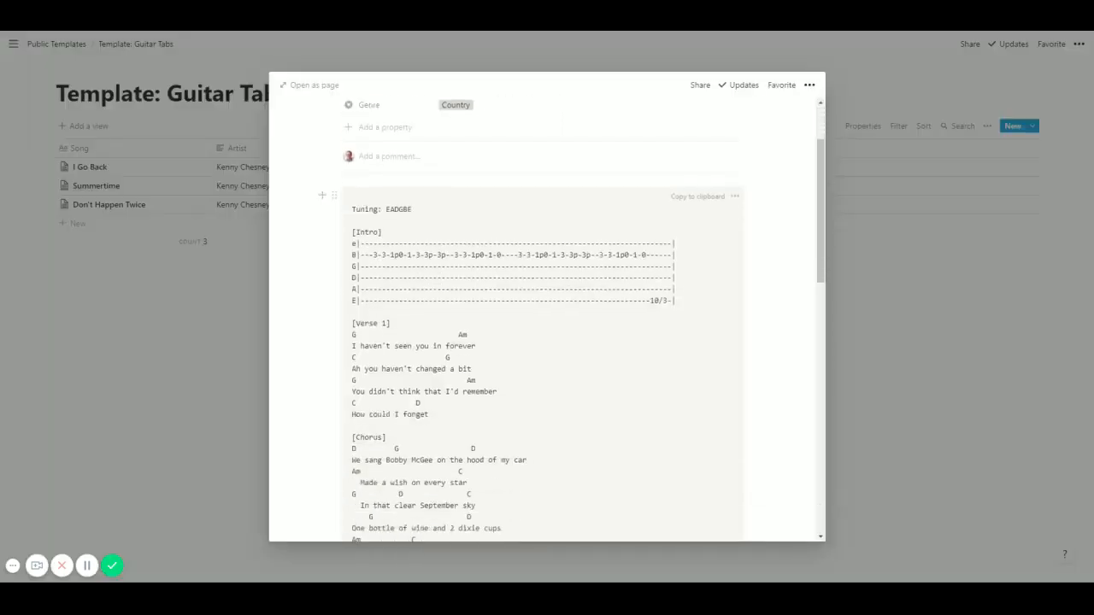
scroll(547, 325, down, 8)
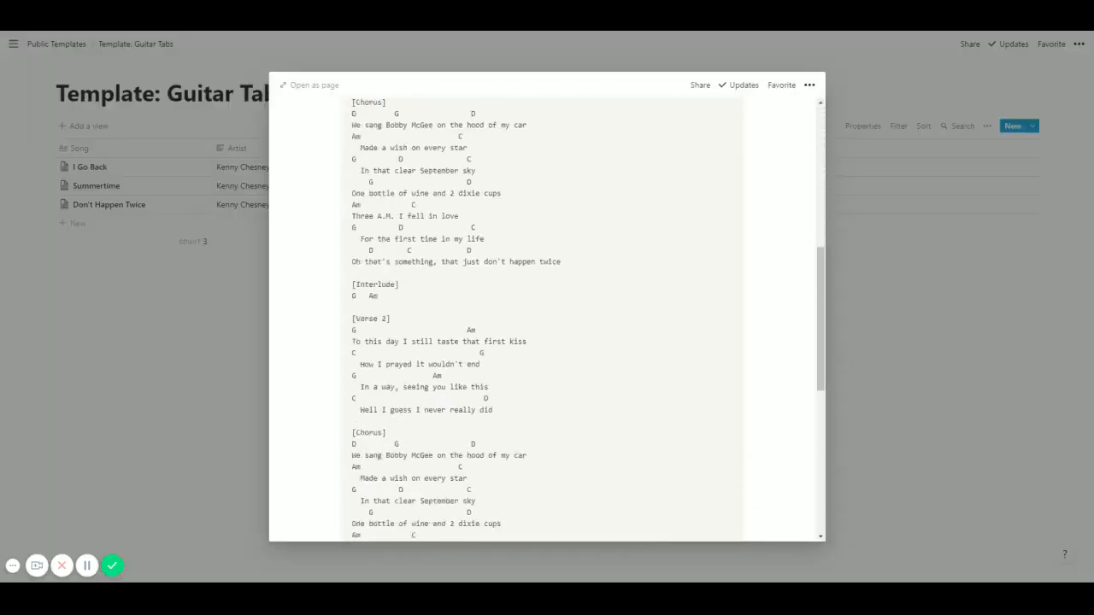
scroll(547, 325, up, 3)
scroll(547, 325, up, 6)
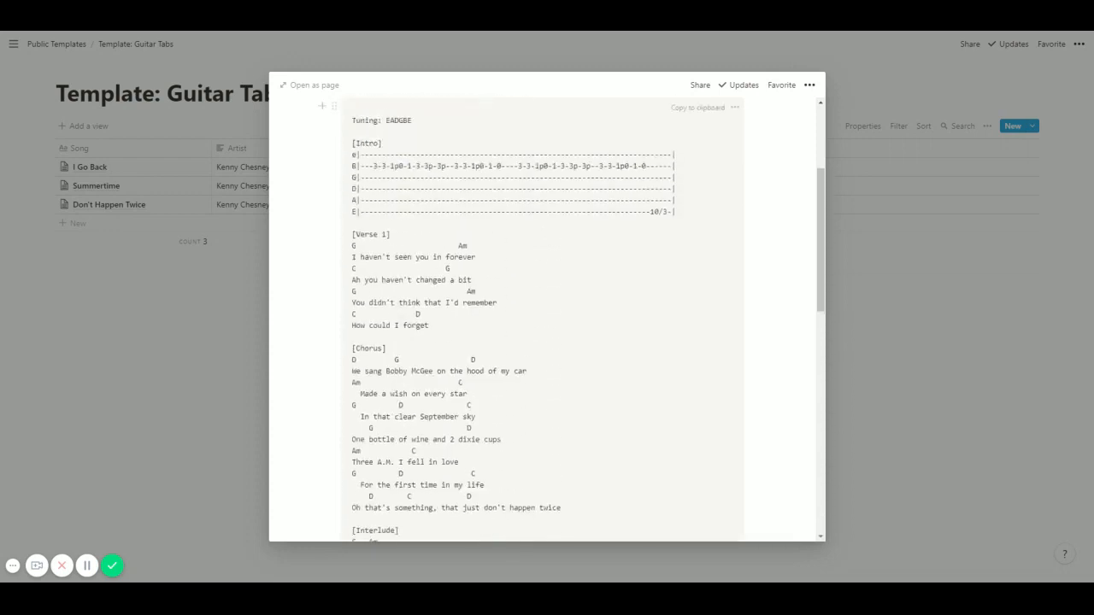
scroll(547, 325, down, 5)
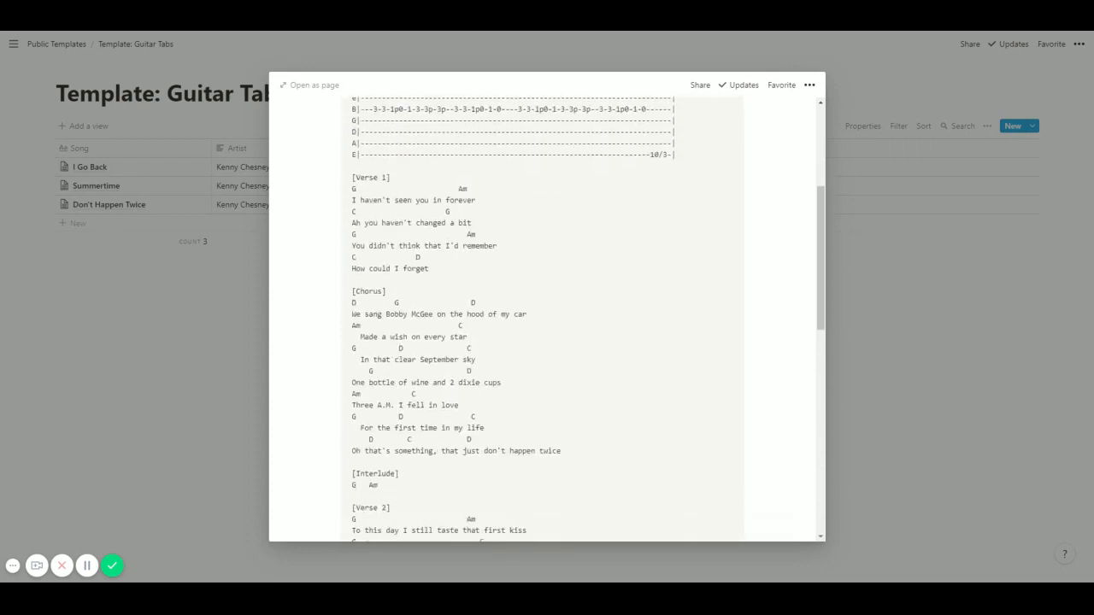
scroll(547, 324, down, 3)
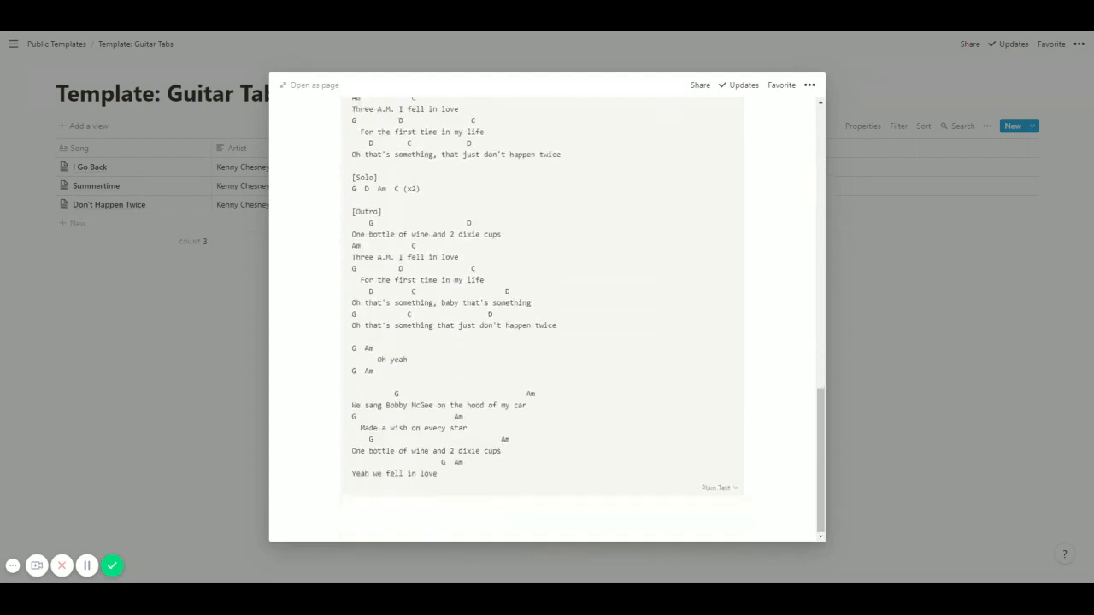
Remove everything from the second [Chorus] to the end of the code block, including the trailing blank lines.
scroll(547, 324, up, 3)
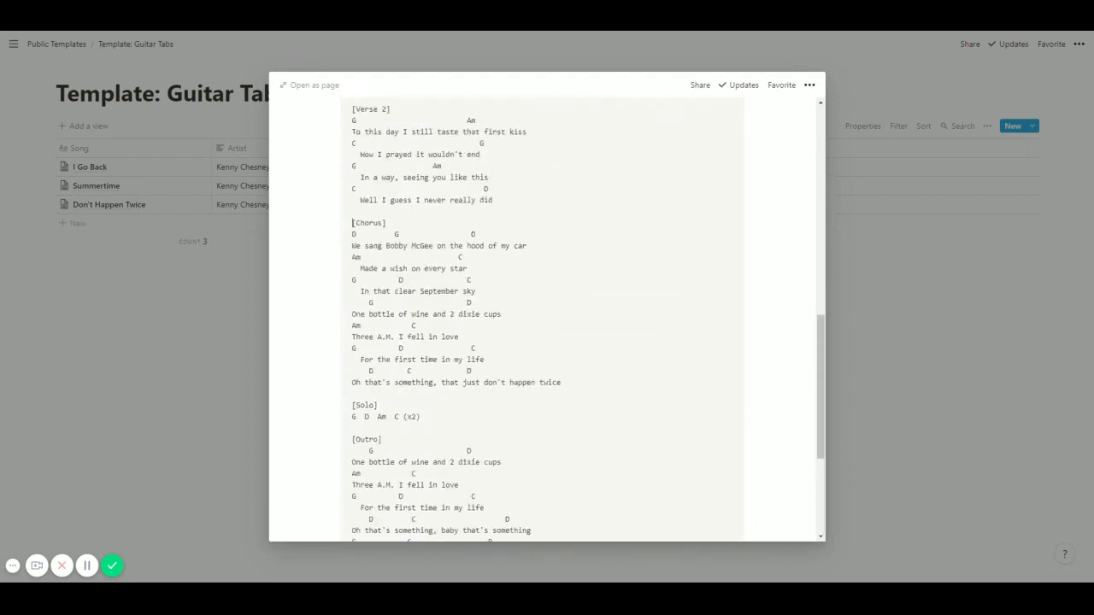
drag(352, 222, 438, 475)
key(BackSpace)
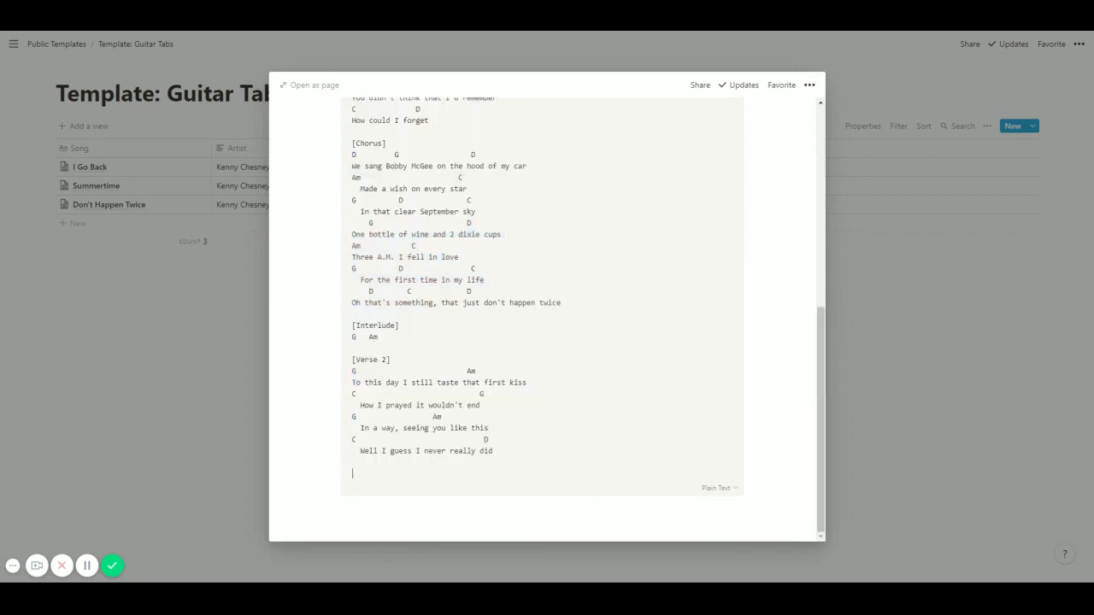
key(BackSpace)
key(BackSpace)
Insert a second code block below the first one and paste the cut tab section starting at the second [Chorus] into it.
click(427, 511)
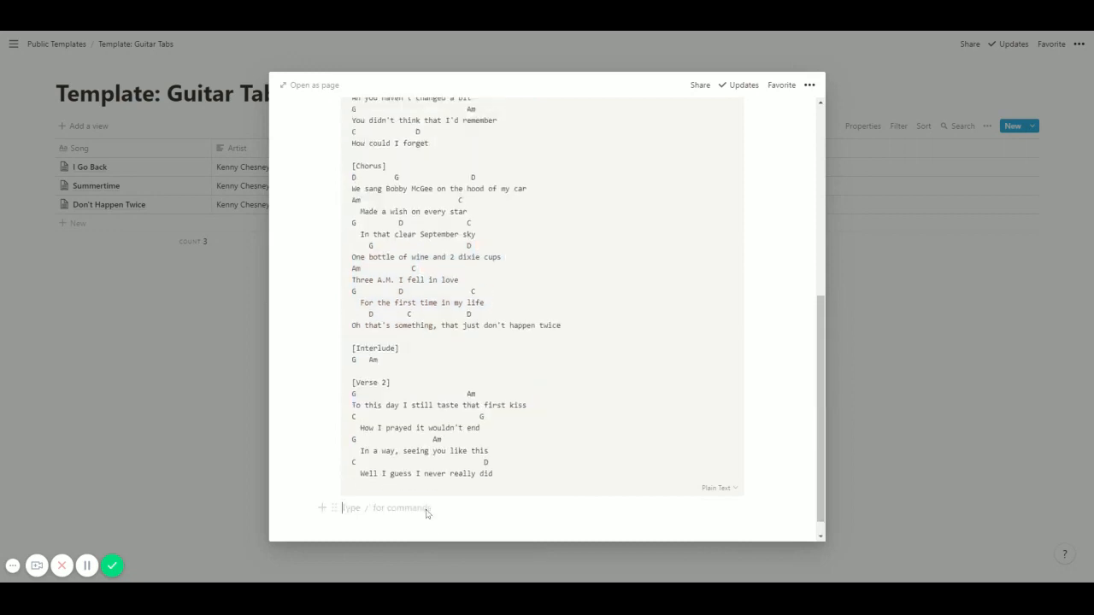
text(/code)
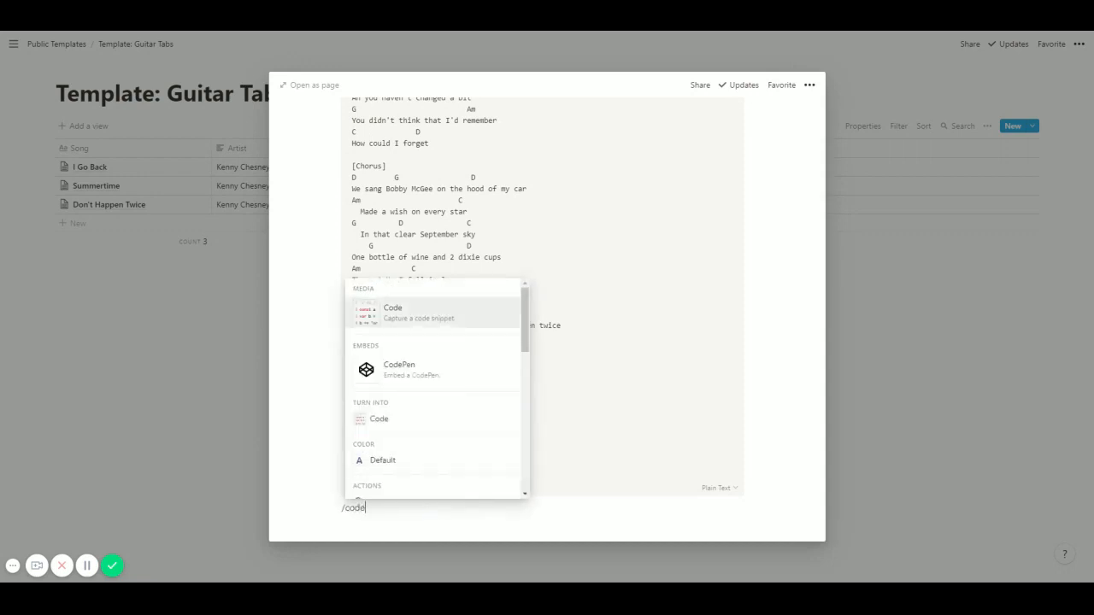
key(Return)
text([Chorus] D         G                 D We sang Bobby McGee on the hood of my car Am                       C   Made a wish on every star G          D               C   In that clear September sky     G                      D One bottle of wine and 2 dixie cups Am            C Three A.M. I fell in love G          D                C   For the first time in my life     D        C             D Oh that's something, that just don't happen twice)
Move the second code block beside the first one so the tab is laid out in two columns.
scroll(334, 396, down, 2)
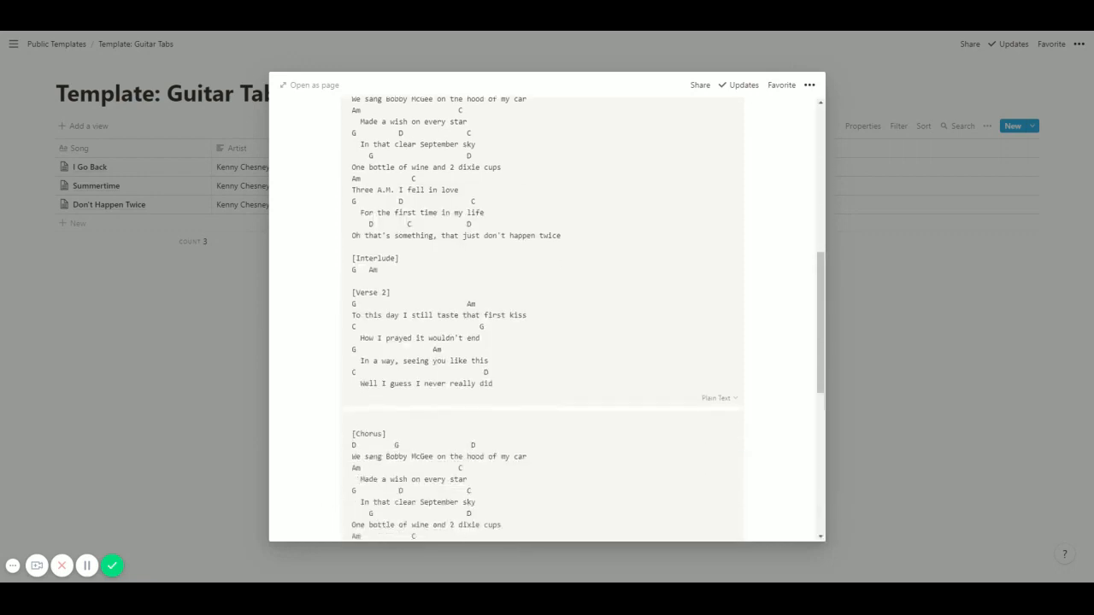
drag(334, 396, 752, 182)
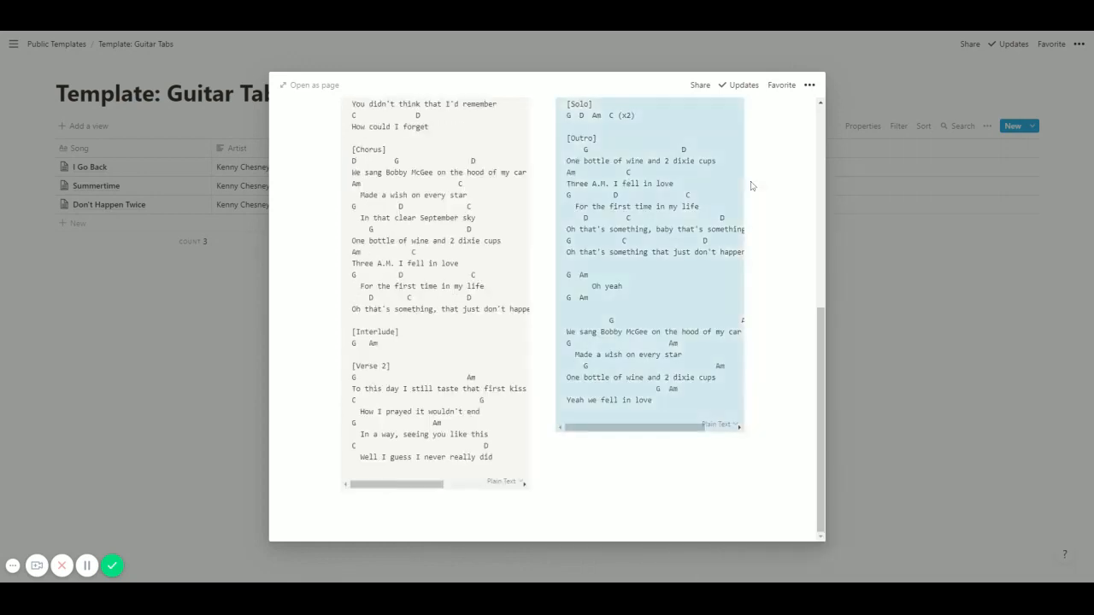
scroll(584, 316, up, 6)
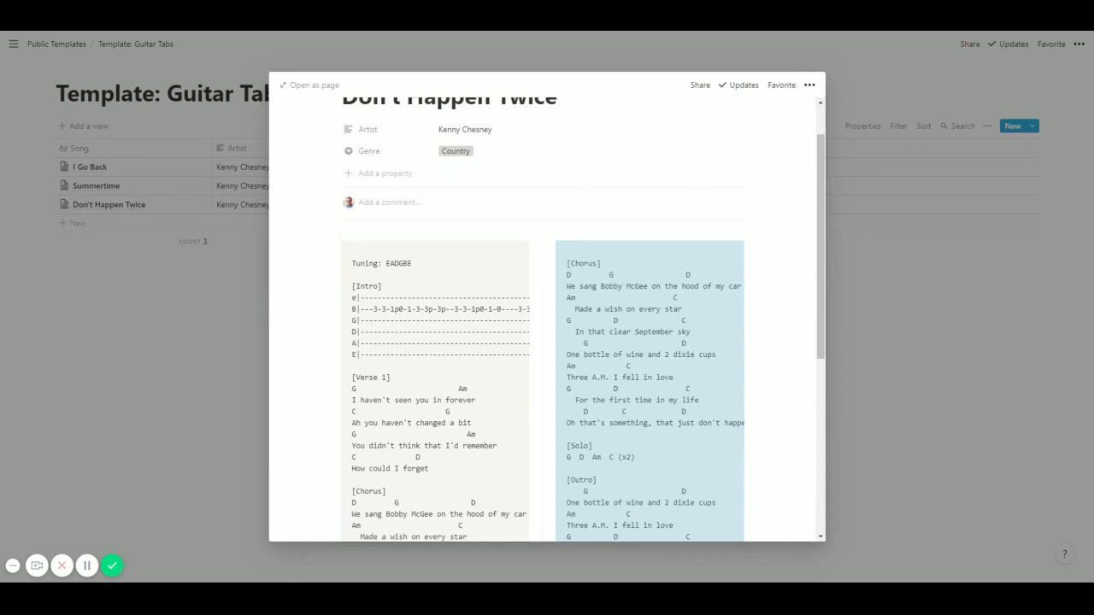
Open Don't Happen Twice as a full page and turn on Full width for it.
click(311, 86)
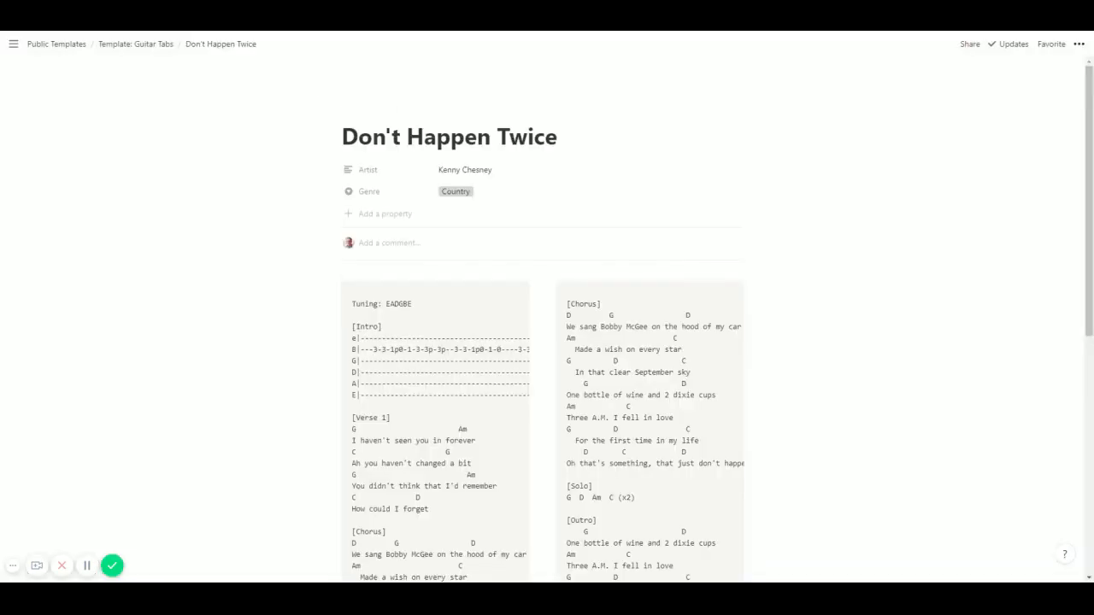
click(1080, 44)
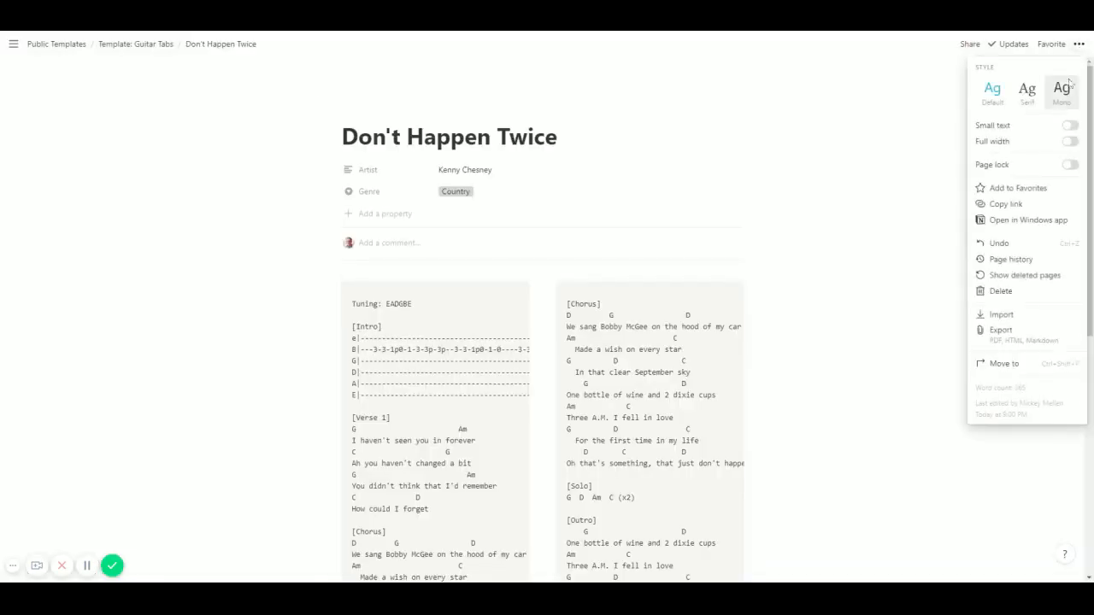
click(1070, 142)
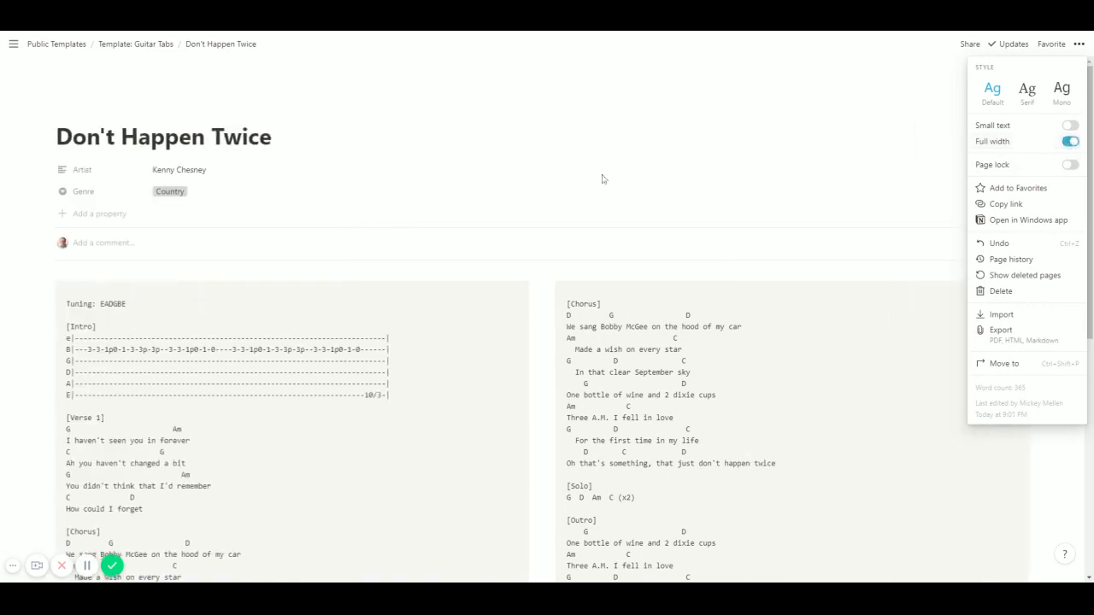
click(613, 196)
Review the two-column tab down to the outro, and return to the Template: Guitar Tabs database.
scroll(613, 195, down, 3)
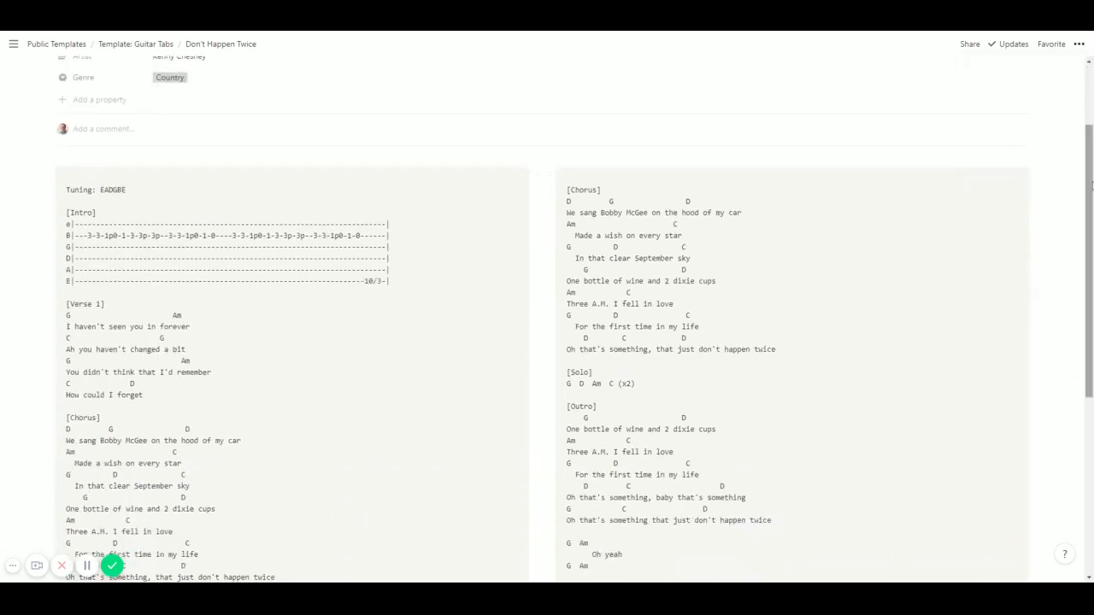
drag(1088, 186, 1088, 259)
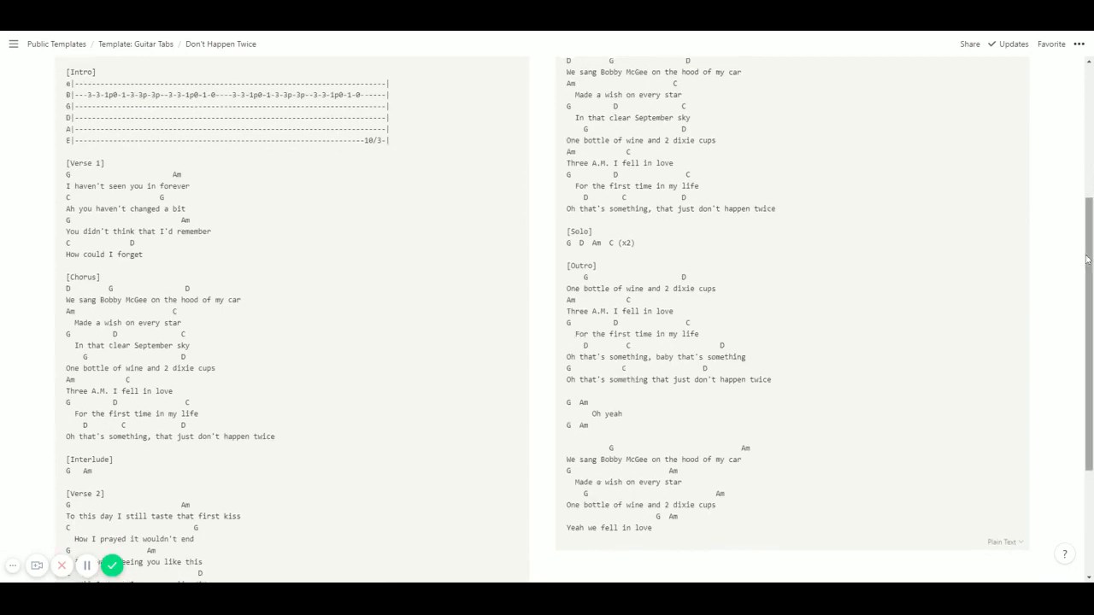
scroll(292, 342, up, 5)
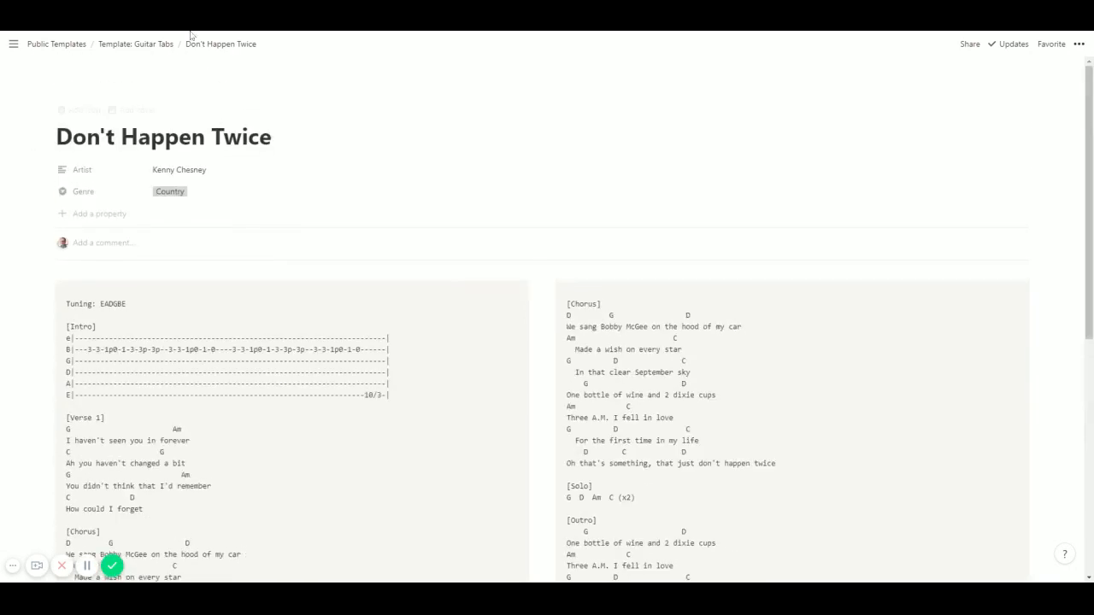
click(137, 45)
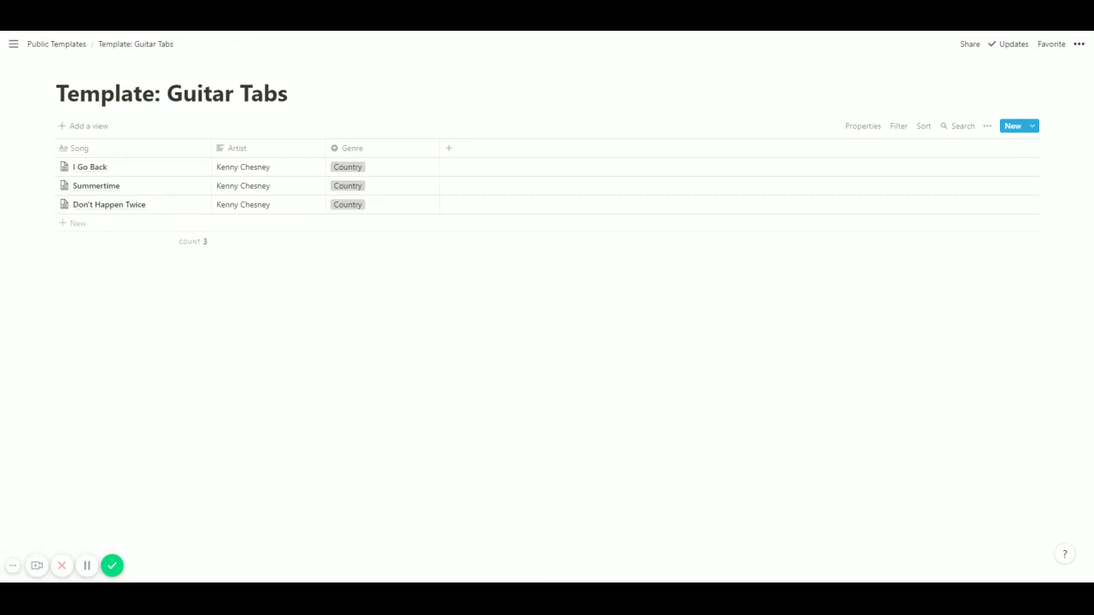